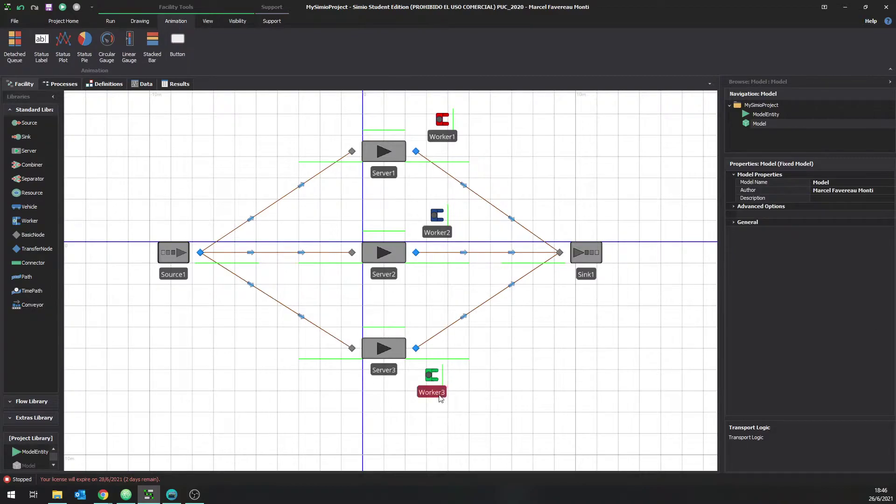
# Recolour the Worker3 symbol with an olive-tan theme colour
pyautogui.click(376, 58)
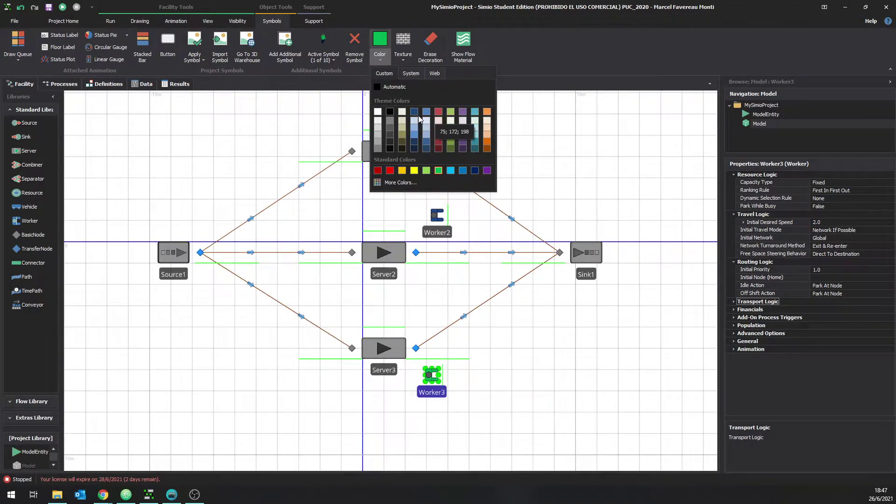
pyautogui.click(402, 142)
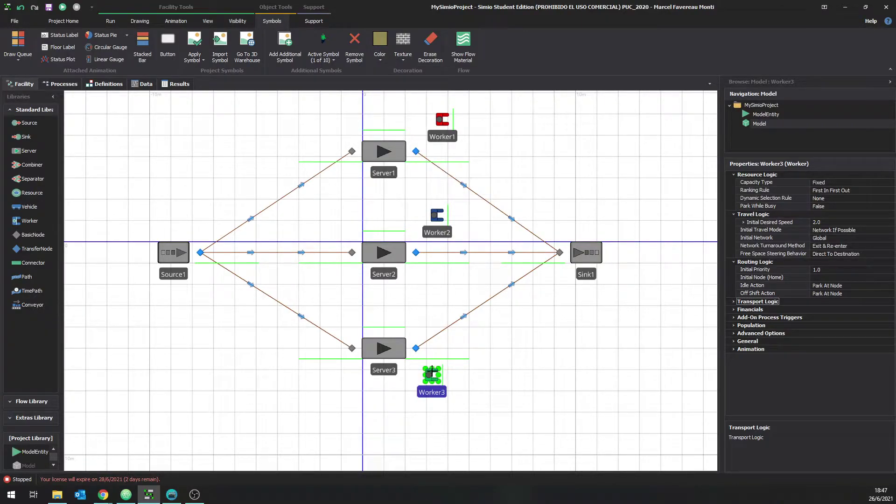
pyautogui.scroll(4, 430, 373)
pyautogui.scroll(-3, 483, 362)
pyautogui.click(559, 342)
pyautogui.scroll(-3, 557, 334)
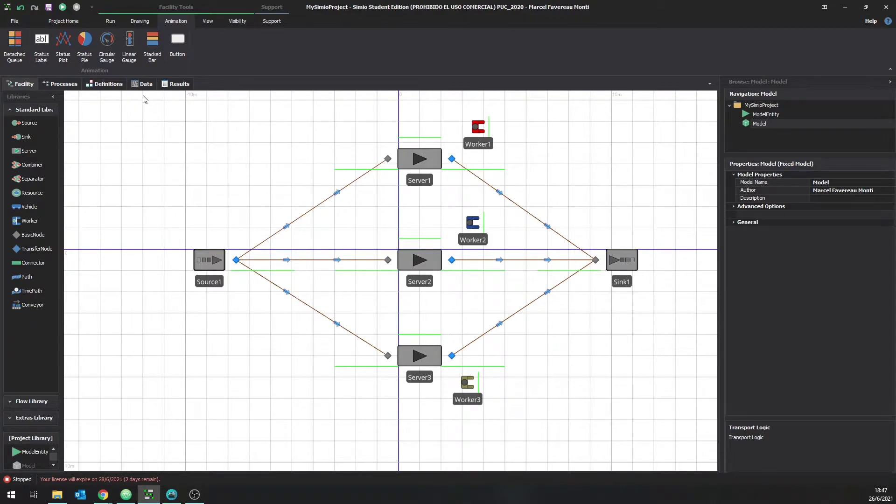
pyautogui.moveTo(624, 187); pyautogui.dragTo(583, 204)
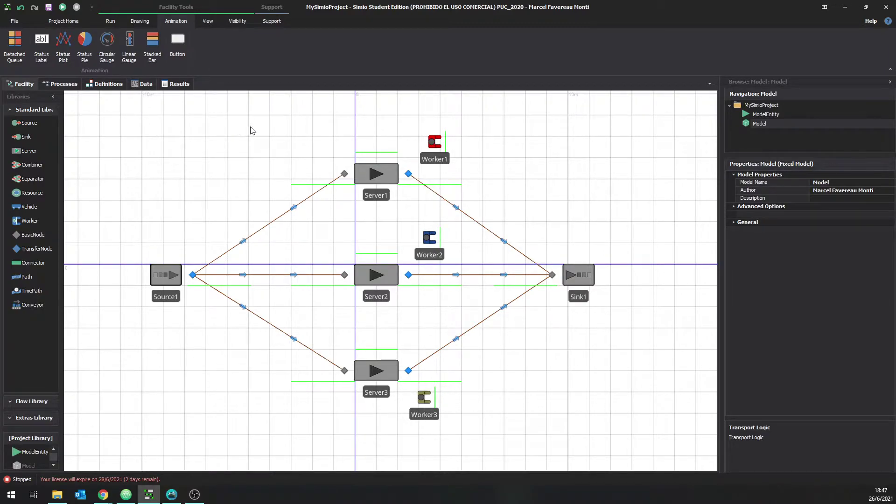
# Open the pattern-based work schedules in the model's data
pyautogui.click(144, 84)
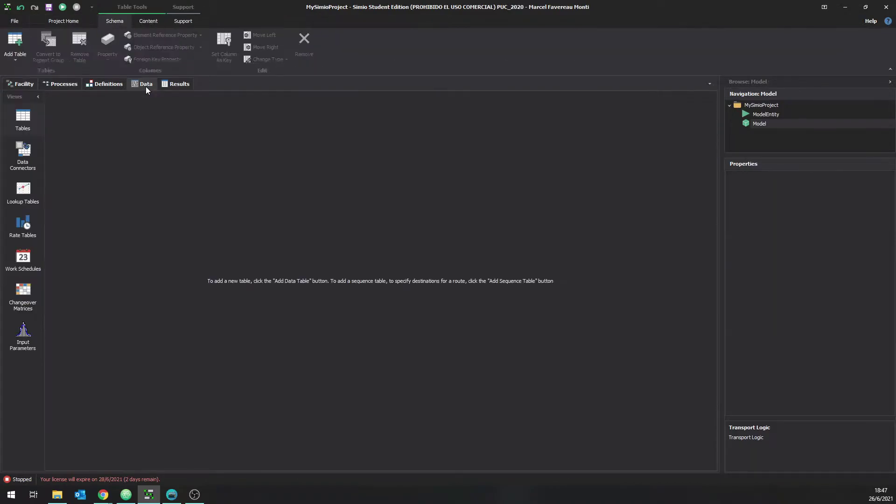
pyautogui.click(30, 263)
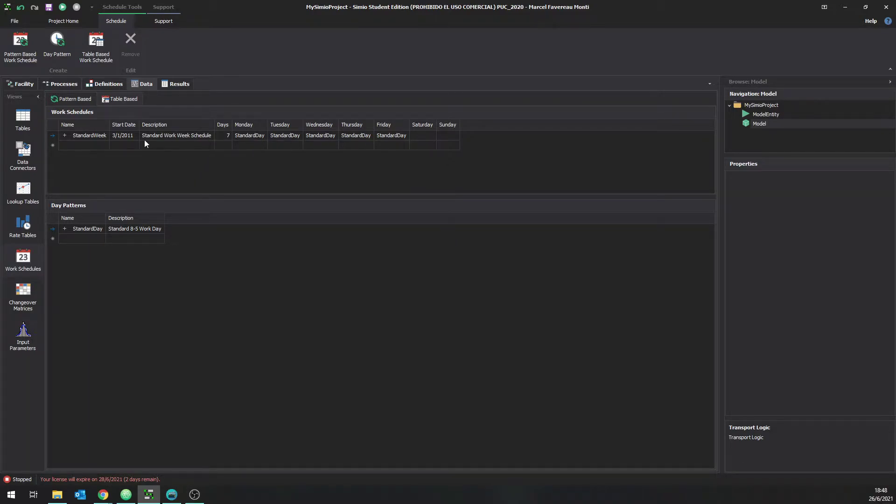
# Set the StandardWeek schedule's cycle to 5 days and return it to 7 days
pyautogui.click(227, 135)
pyautogui.write('5')
pyautogui.press('Return')
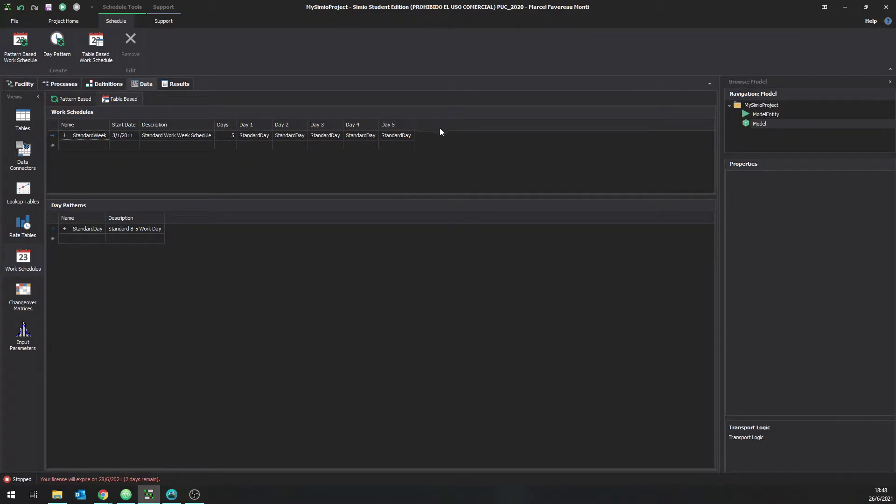
pyautogui.click(228, 140)
pyautogui.write('7')
pyautogui.press('Return')
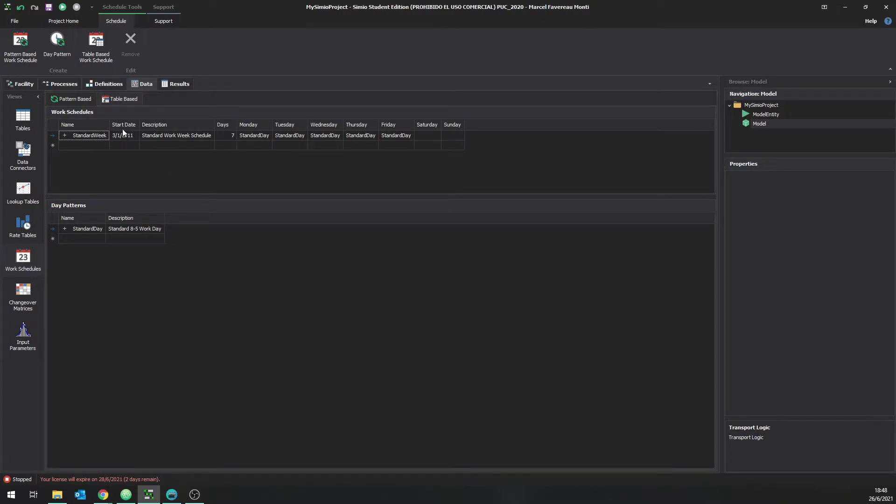
# Check the run's starting and ending dates in the facility, and set the StandardWeek start date to 3/1/2025
pyautogui.click(21, 83)
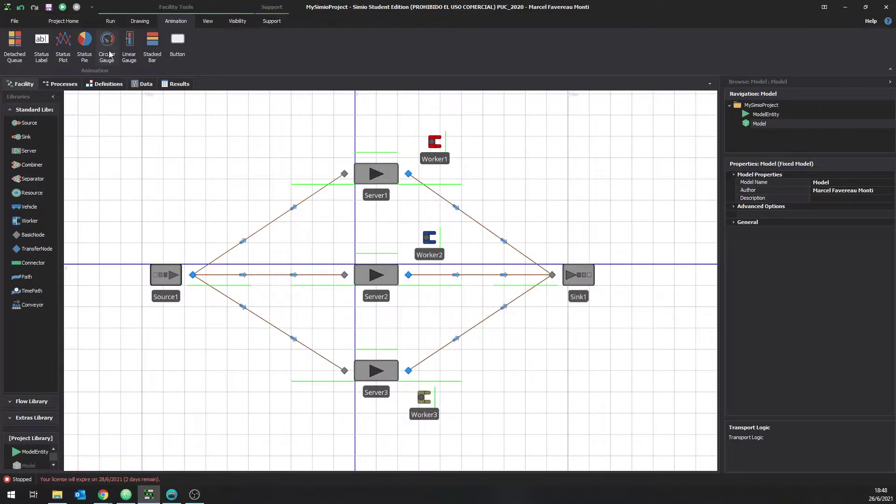
pyautogui.click(110, 21)
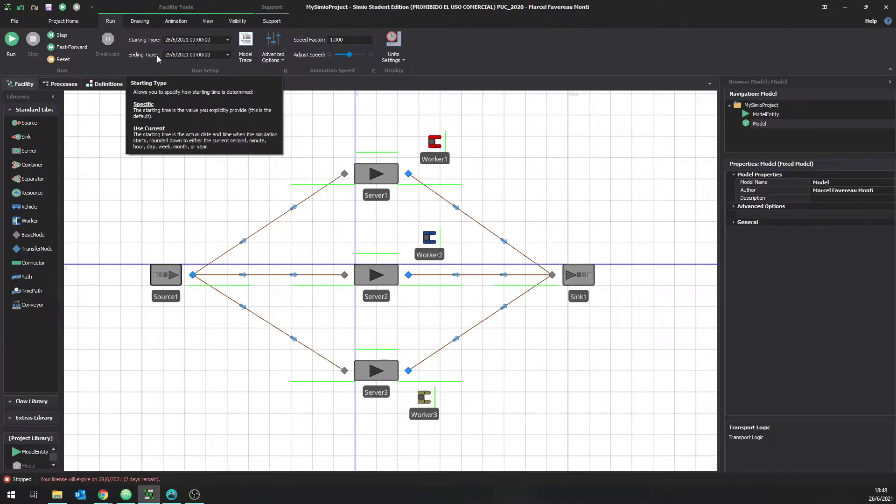
pyautogui.click(142, 84)
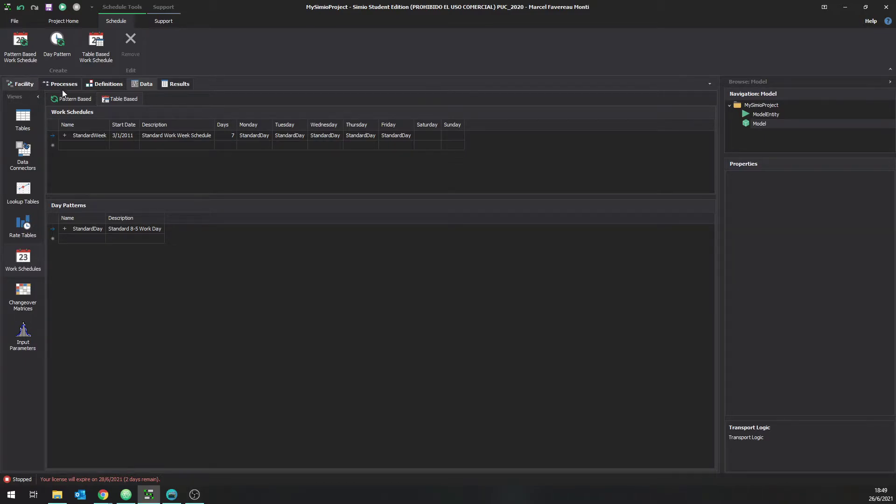
pyautogui.click(122, 134)
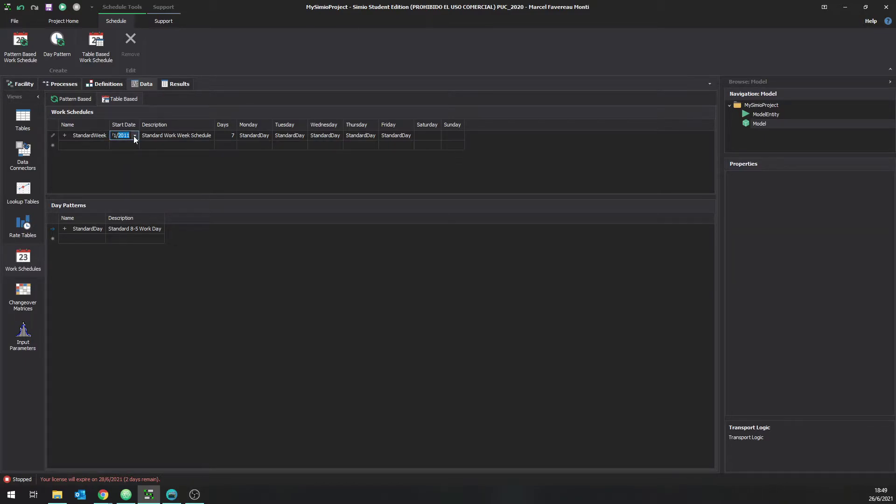
pyautogui.write('2025')
pyautogui.press('Return')
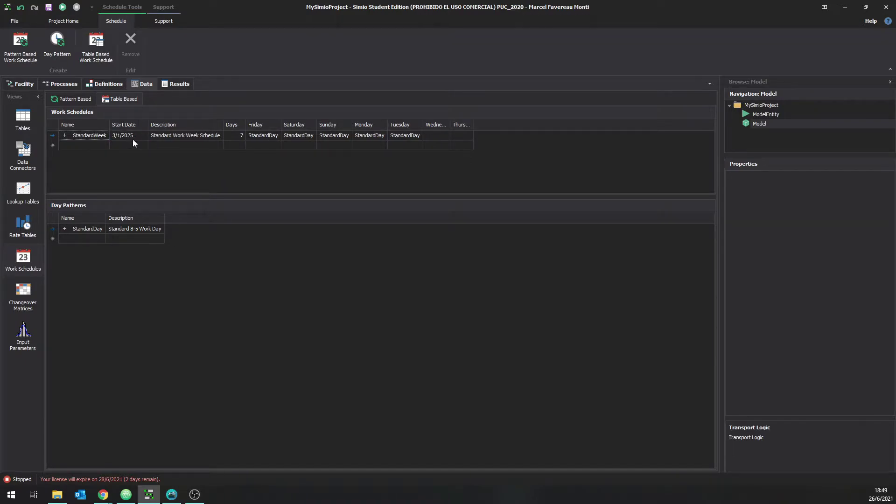
# Check the run's specific starting time against the work schedule's start date
pyautogui.click(21, 83)
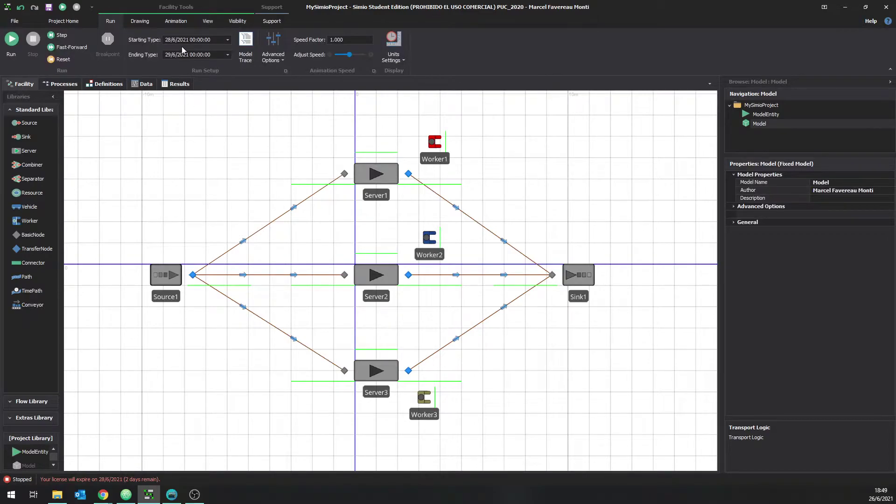
pyautogui.click(143, 86)
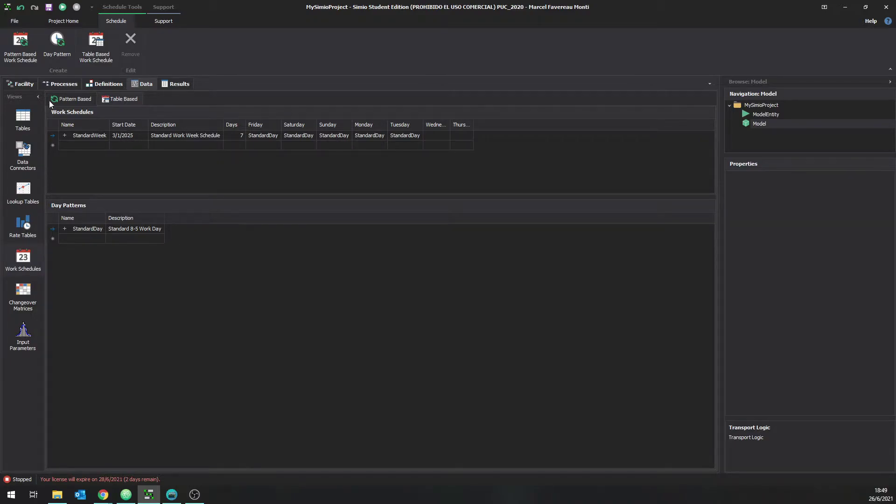
pyautogui.click(21, 85)
pyautogui.click(190, 41)
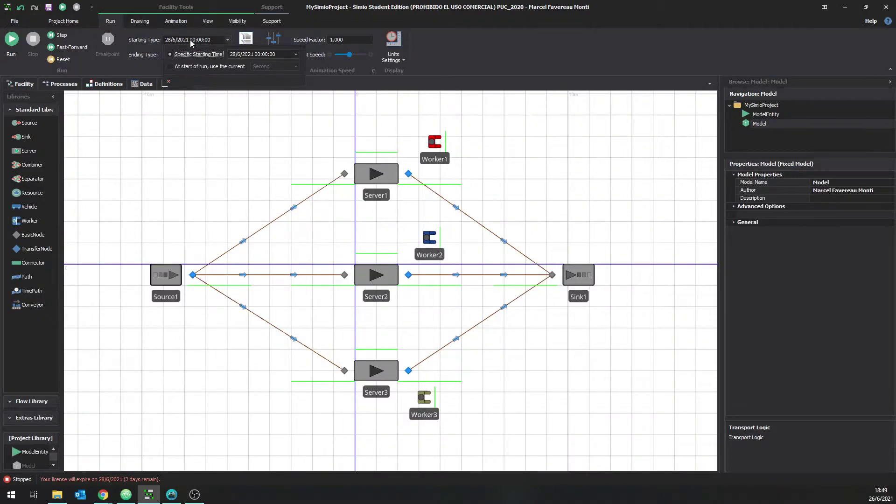
pyautogui.press('Tab')
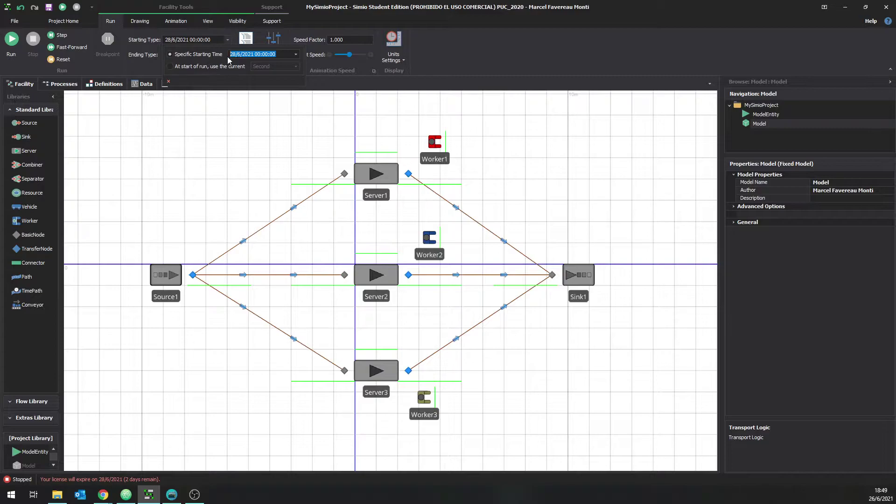
pyautogui.click(255, 54)
pyautogui.press('Home')
# Set the StandardWeek work schedule's start date to 28/6/2021 to match the run's start
pyautogui.click(104, 83)
pyautogui.click(132, 83)
pyautogui.click(122, 135)
pyautogui.write('28/6/2021')
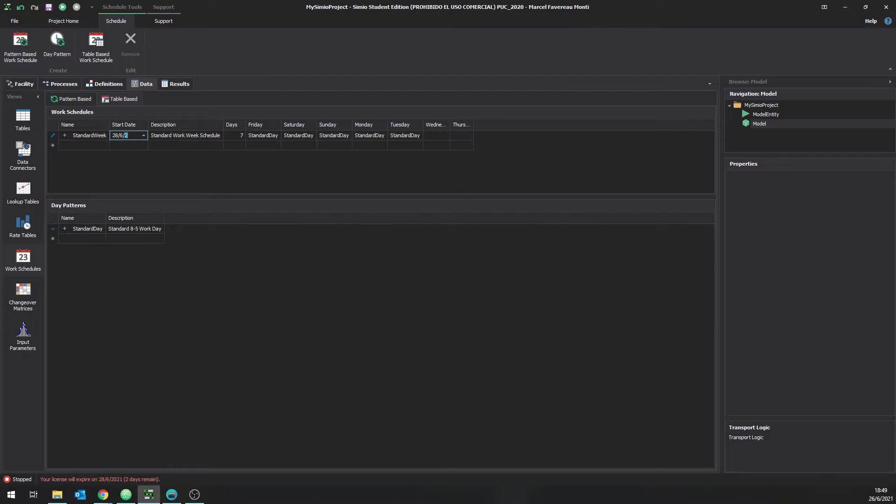
pyautogui.click(91, 138)
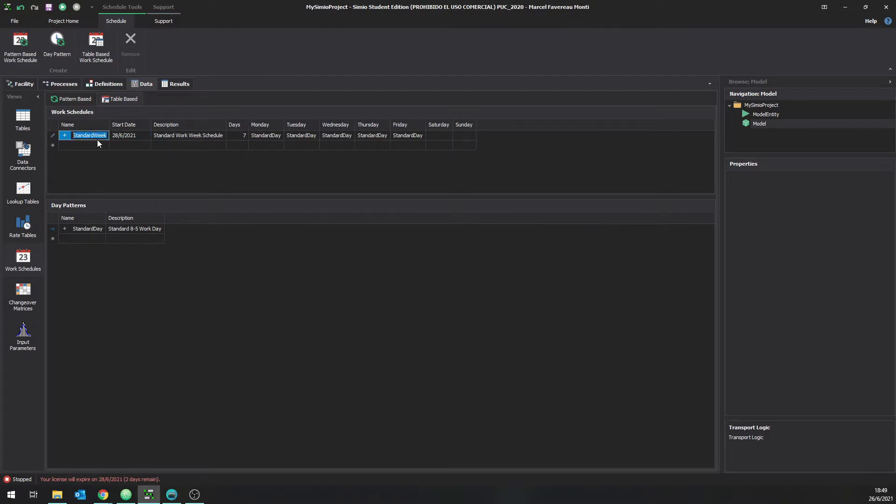
pyautogui.press('Escape')
# Change the StandardWeek schedule's description to "Horario trabajador"
pyautogui.click(181, 136)
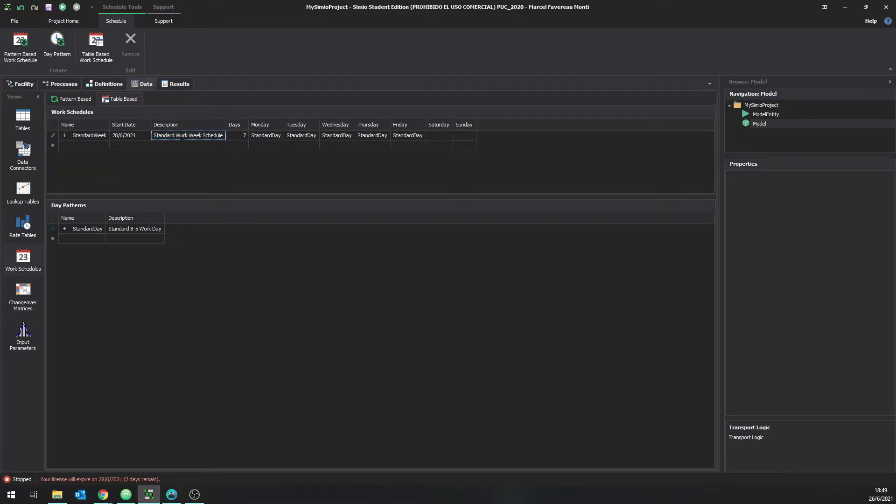
pyautogui.hotkey('ctrl', 'a')
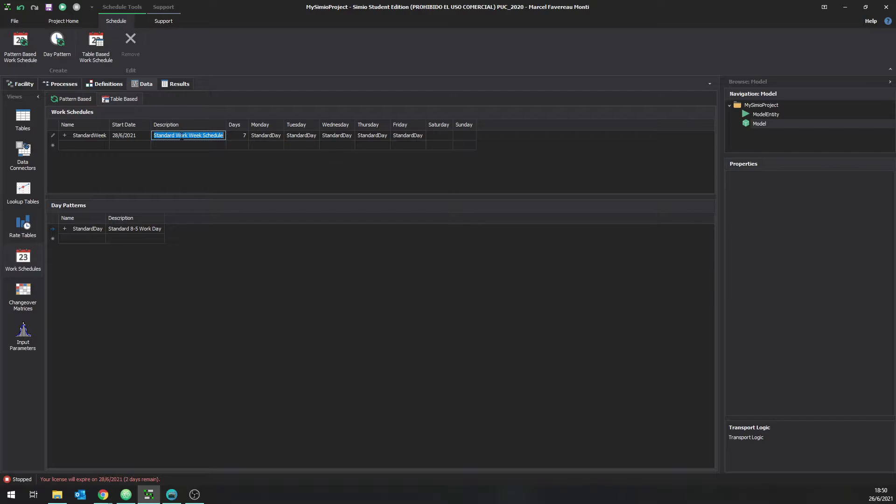
pyautogui.write('Hoerrio trabajor')
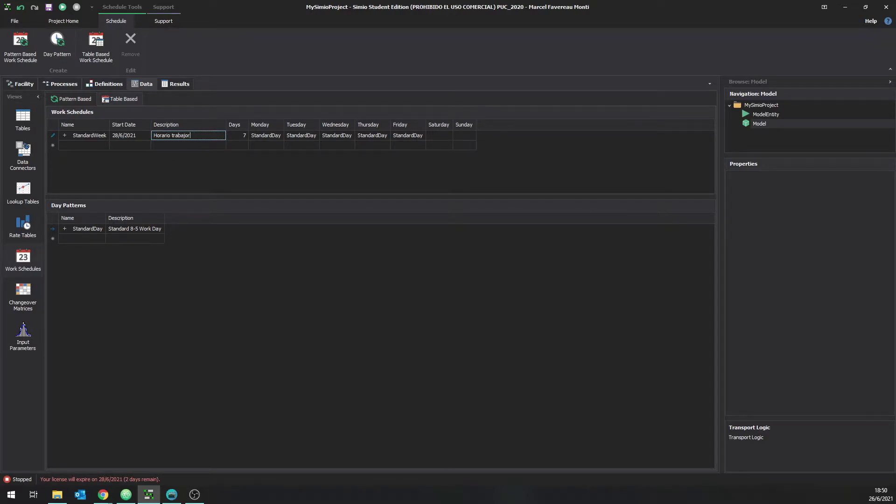
pyautogui.hotkey('ctrl', 'a')
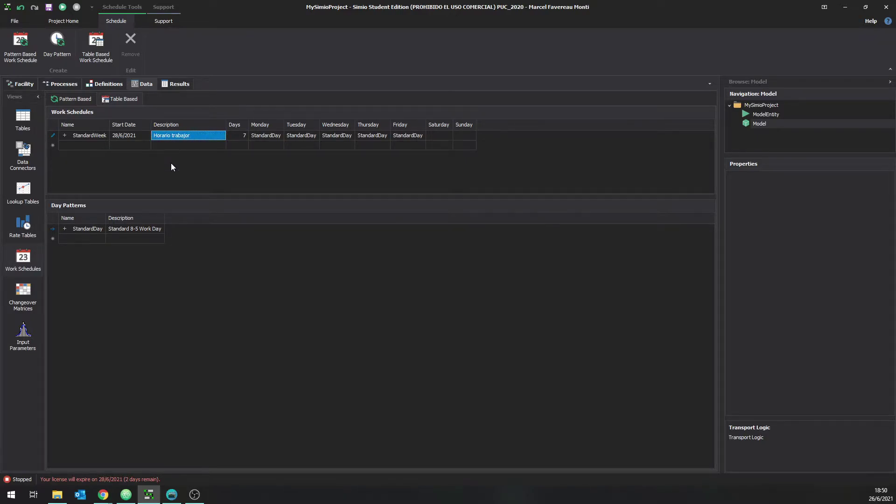
pyautogui.click(185, 135)
pyautogui.write('ad')
pyautogui.press('Return')
# Expand the work periods of the StandardDay pattern and rename the pattern as DiaHabil
pyautogui.click(65, 229)
pyautogui.write('Di')
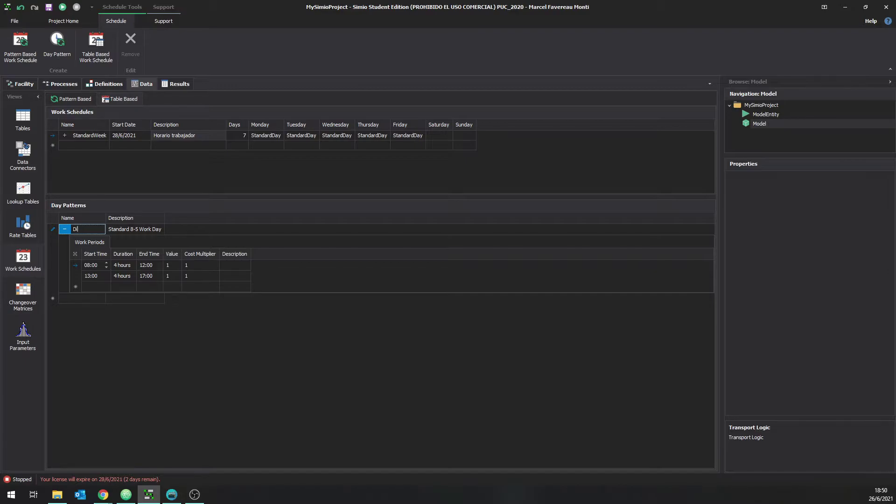
pyautogui.press('BackSpace')
pyautogui.press('BackSpace')
pyautogui.press('BackSpace')
pyautogui.write('abil')
pyautogui.press('Return')
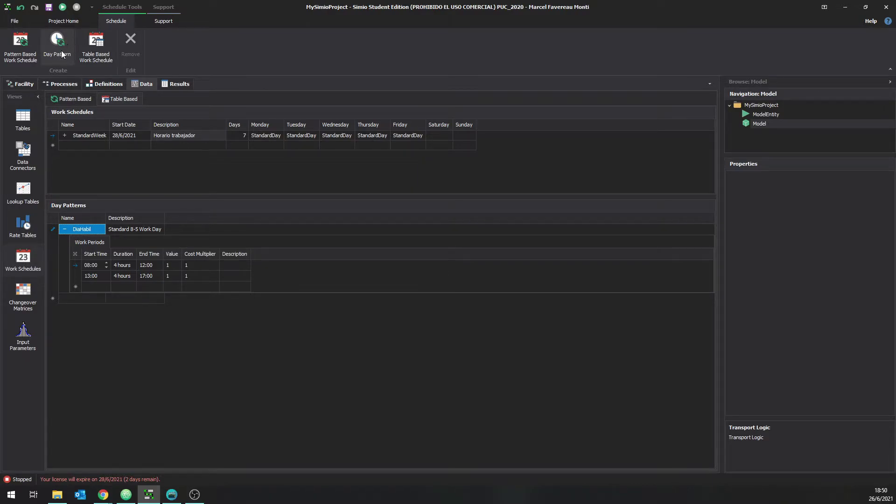
# Add a second day pattern named DiaInhabil
pyautogui.click(60, 49)
pyautogui.click(88, 298)
pyautogui.write('DiaInhabil')
pyautogui.press('Return')
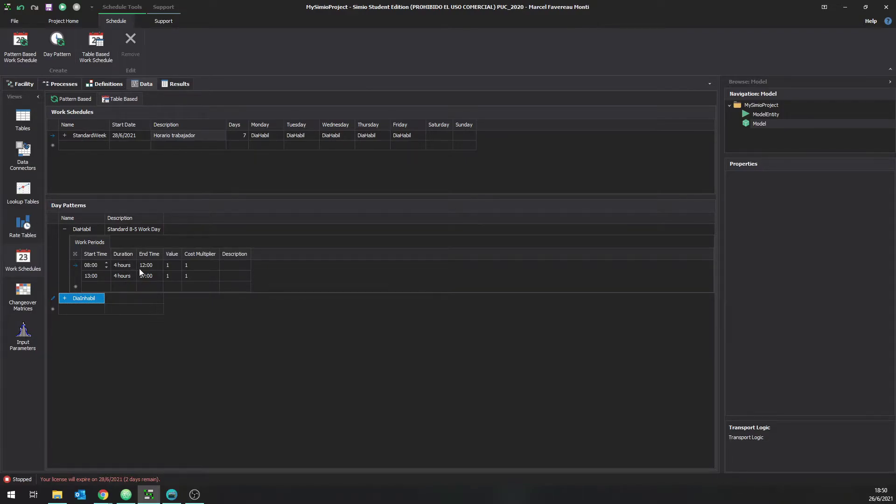
# Set DiaHabil's first work period to end at 13:00 and its second to run from 14:00 to 18:00
pyautogui.click(156, 265)
pyautogui.click(160, 263)
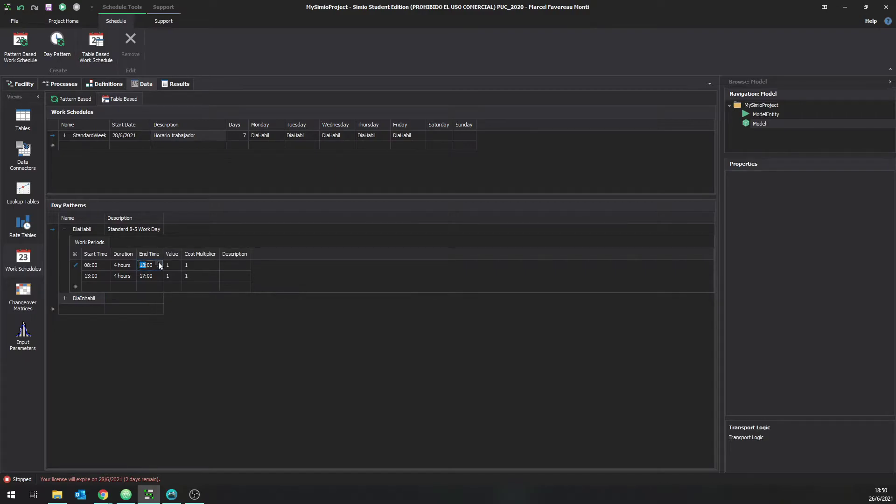
pyautogui.click(104, 275)
pyautogui.click(106, 274)
pyautogui.click(154, 276)
pyautogui.click(168, 274)
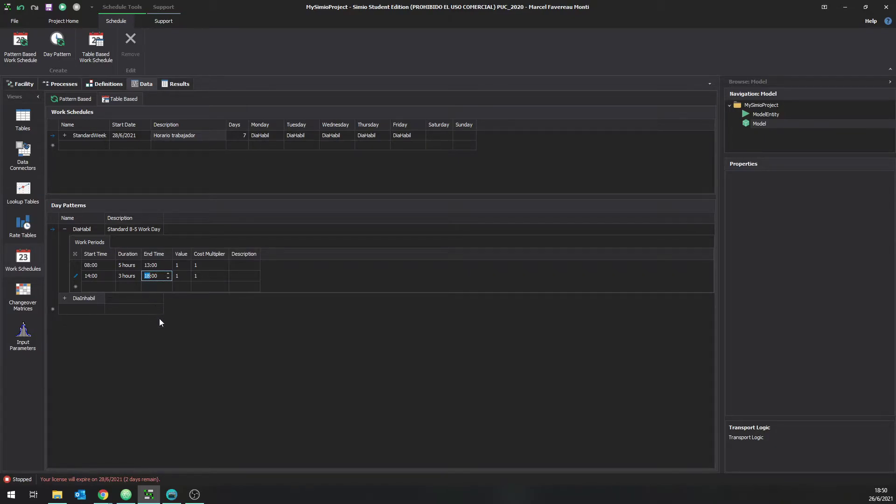
# Add a work period from 10:00 to 14:00 to the DiaInhabil day pattern
pyautogui.click(84, 298)
pyautogui.click(65, 298)
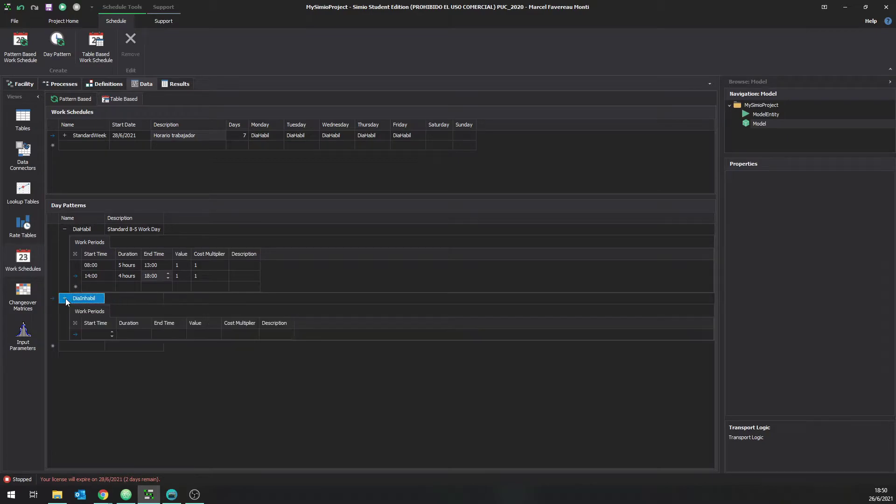
pyautogui.click(99, 334)
pyautogui.press('Up')
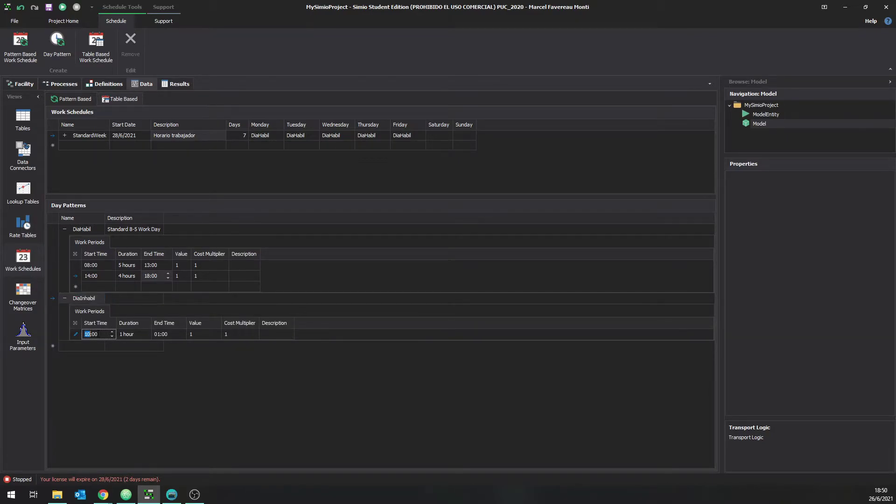
pyautogui.click(166, 336)
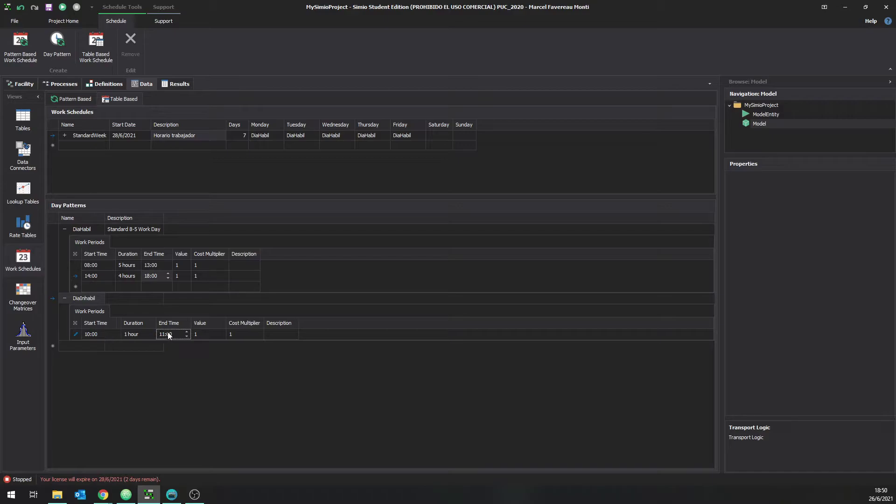
pyautogui.press('Up')
pyautogui.press('Up')
pyautogui.press('Up')
pyautogui.click(77, 332)
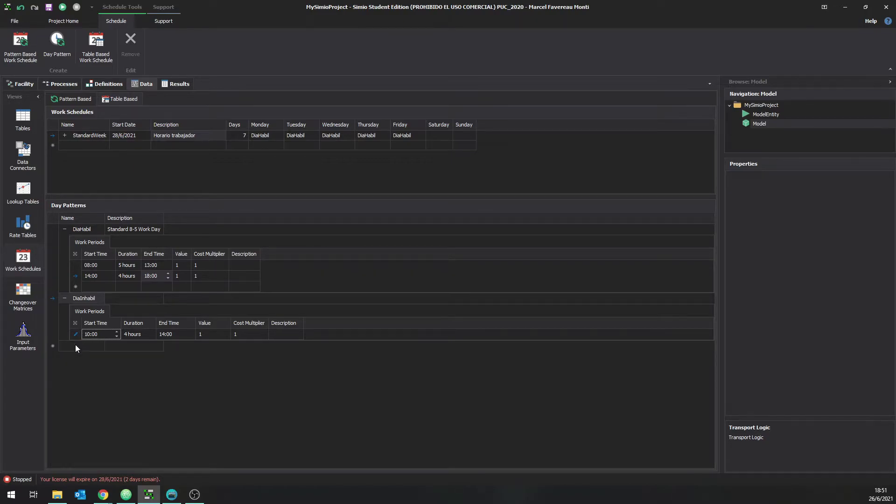
pyautogui.click(298, 334)
pyautogui.click(78, 332)
# Add a second DiaInhabil work period from 15:00 to 22:00
pyautogui.click(86, 344)
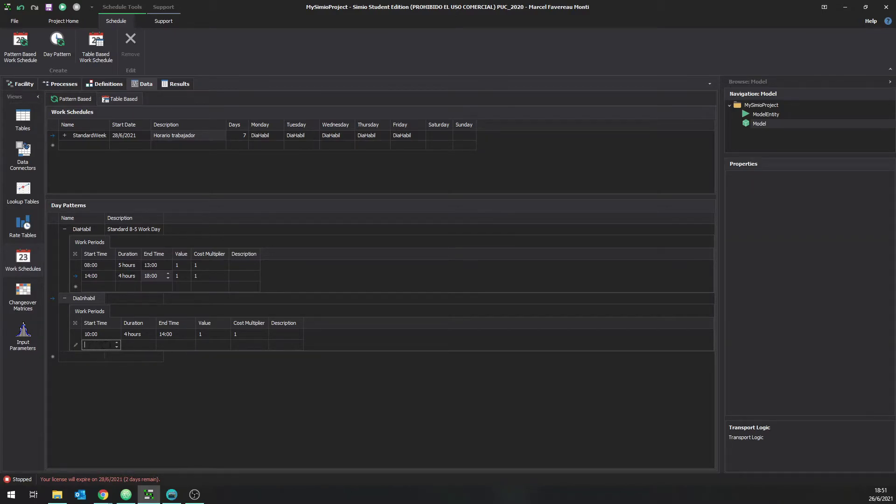
pyautogui.write('15:00')
pyautogui.click(166, 346)
pyautogui.write('22:00')
pyautogui.click(195, 388)
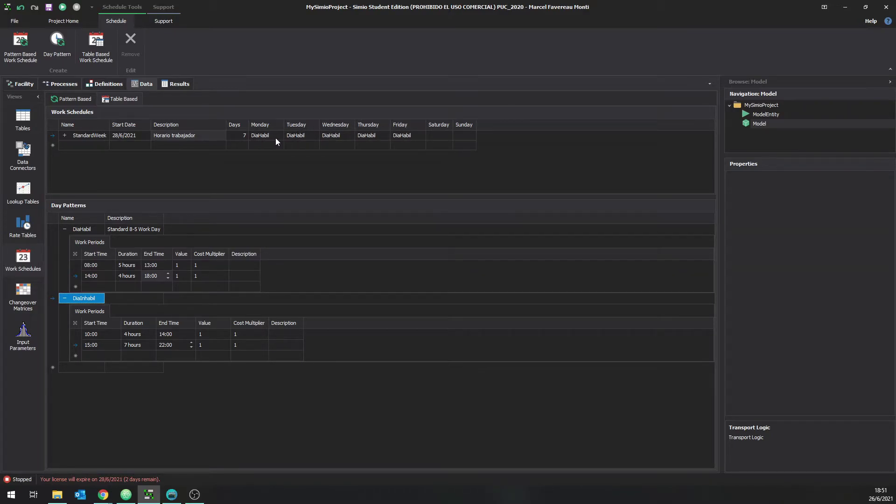
# Assign the DiaInhabil day pattern to Saturday and Sunday in the StandardWeek work schedule
pyautogui.click(439, 136)
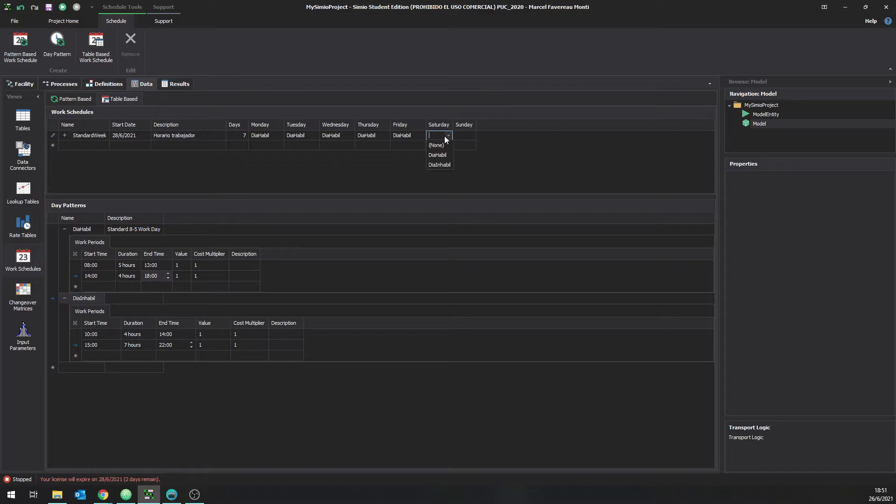
pyautogui.click(450, 165)
pyautogui.click(470, 136)
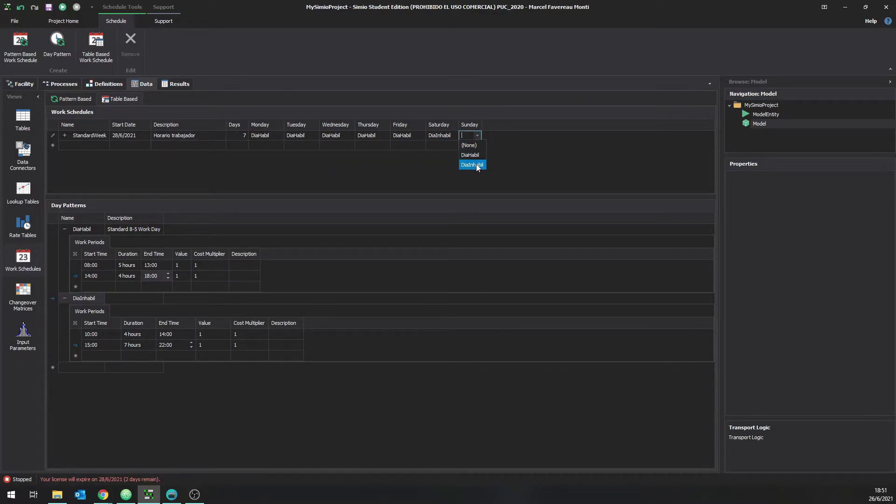
pyautogui.click(474, 164)
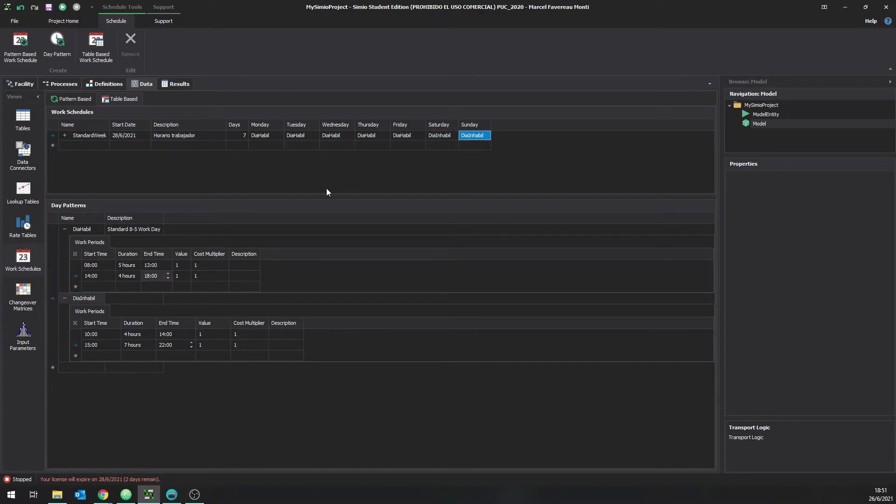
# Compare the Value setting of DiaHabil's work periods with Server1's capacity in the facility model
pyautogui.click(179, 265)
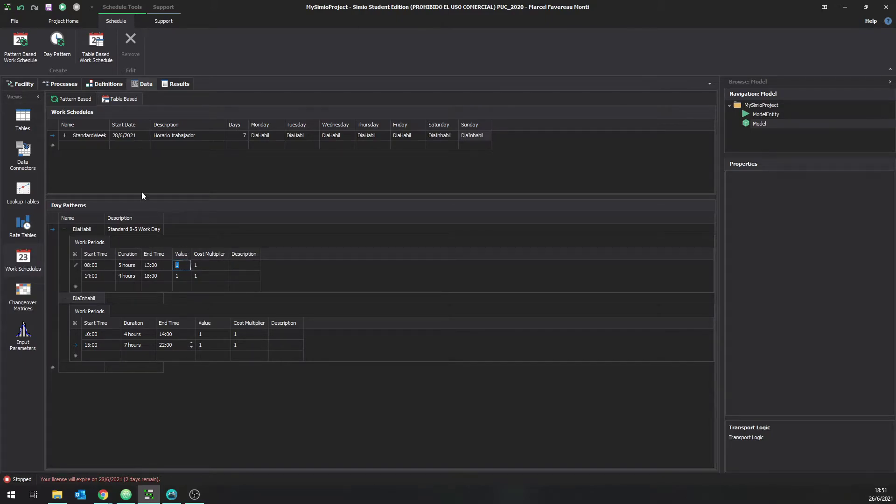
pyautogui.click(21, 84)
pyautogui.click(368, 176)
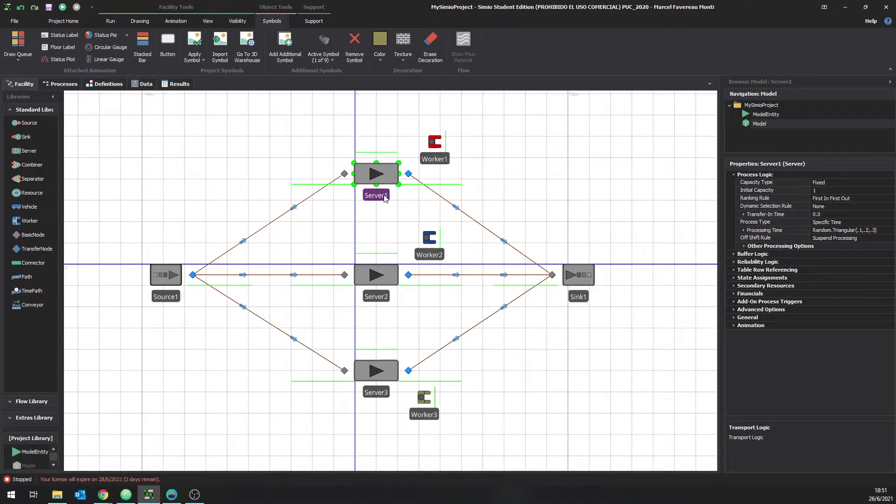
pyautogui.click(143, 84)
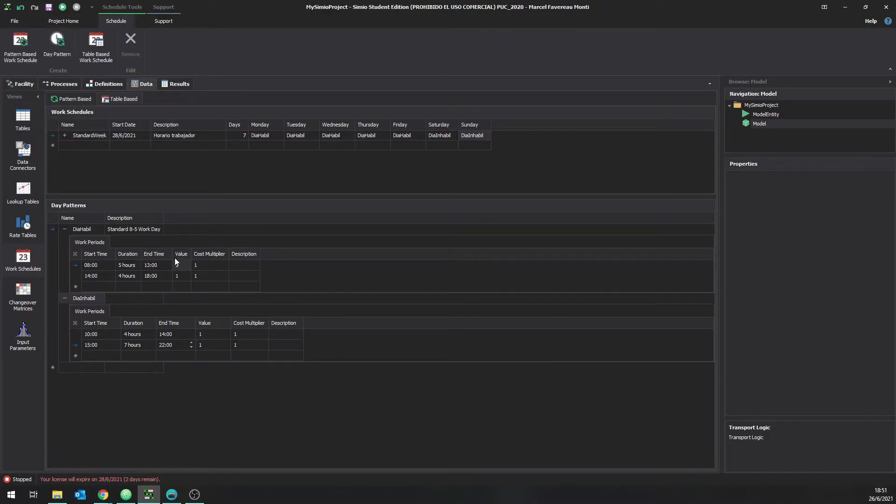
pyautogui.click(22, 84)
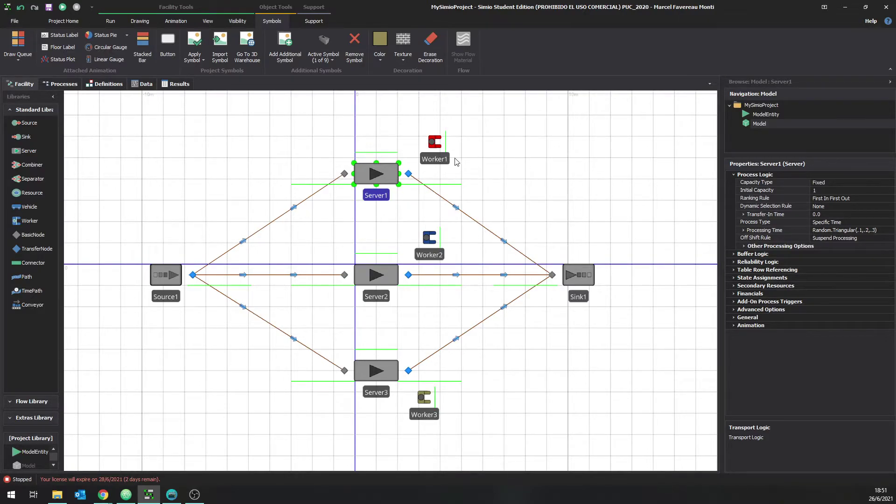
# Try giving Server1 a WorkSchedule capacity type with StandardWeek as its initial work schedule, and undo both changes
pyautogui.moveTo(444, 164); pyautogui.dragTo(540, 154)
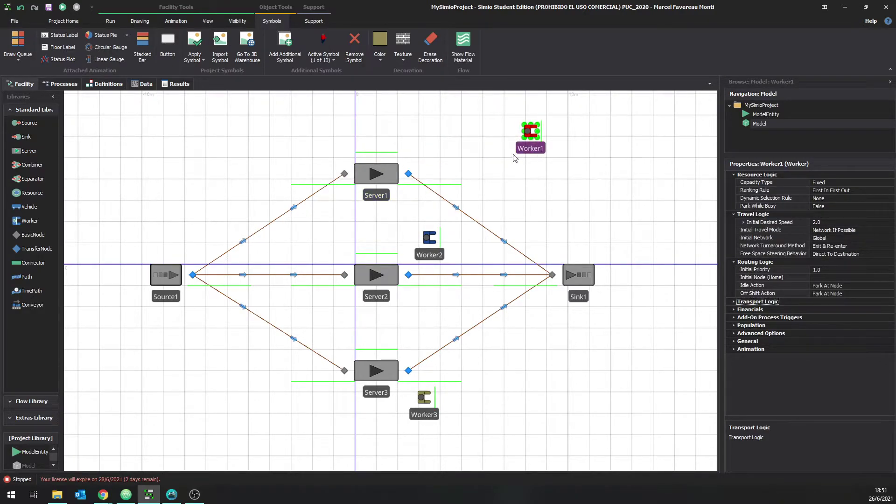
pyautogui.click(390, 171)
pyautogui.moveTo(721, 246); pyautogui.dragTo(672, 248)
pyautogui.click(776, 181)
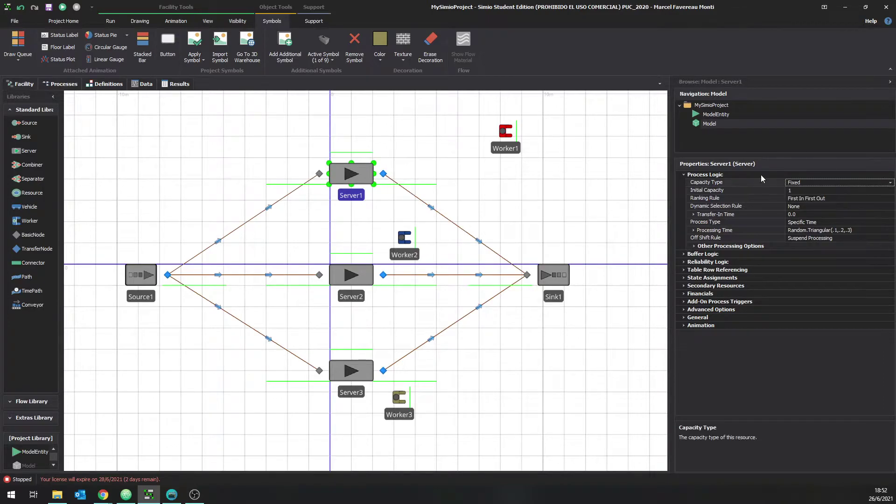
pyautogui.click(890, 182)
pyautogui.click(822, 201)
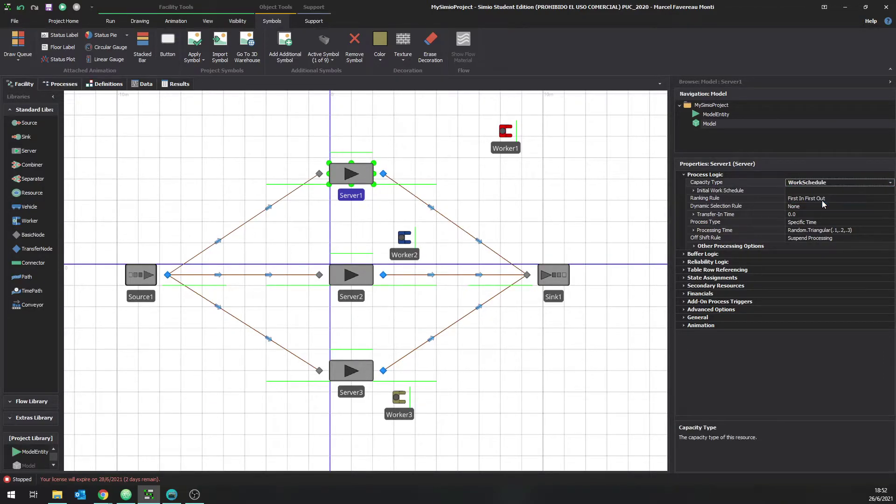
pyautogui.click(816, 190)
pyautogui.click(890, 191)
pyautogui.click(820, 218)
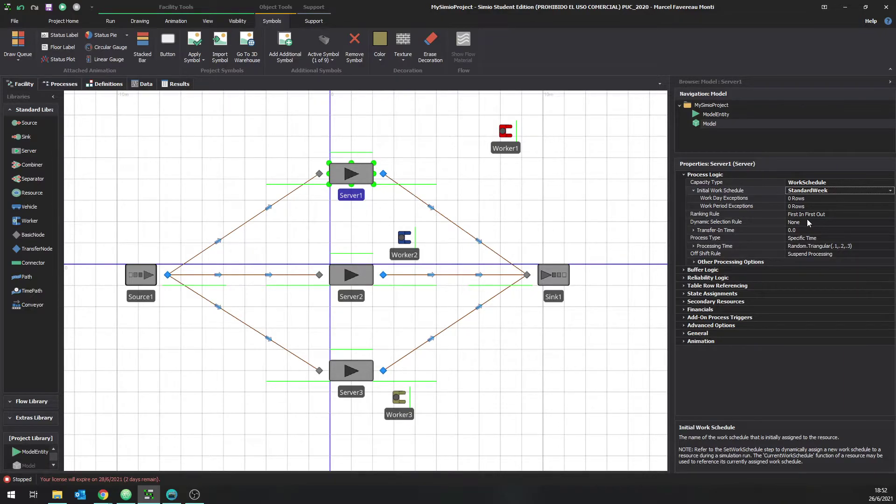
pyautogui.hotkey('ctrl', 'z')
pyautogui.hotkey('ctrl', 'z')
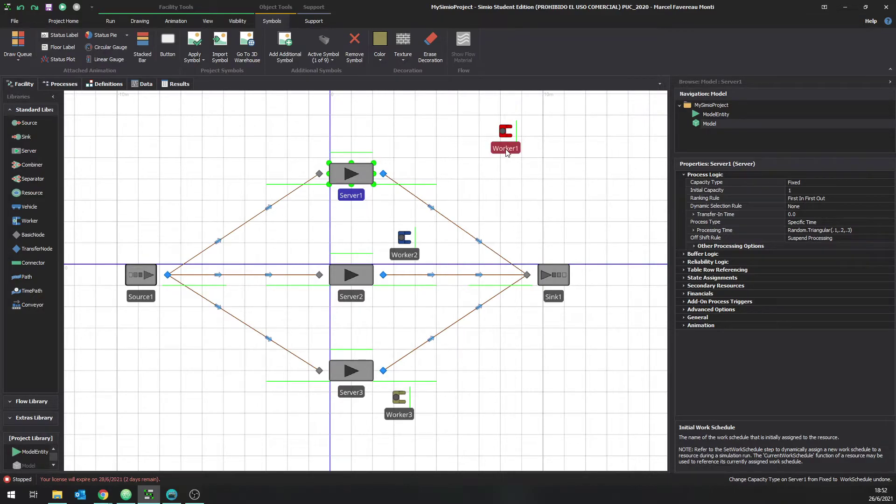
# Move Worker1 just above Server1 and set its capacity type to WorkSchedule with StandardWeek as the initial work schedule
pyautogui.moveTo(506, 152); pyautogui.dragTo(400, 146)
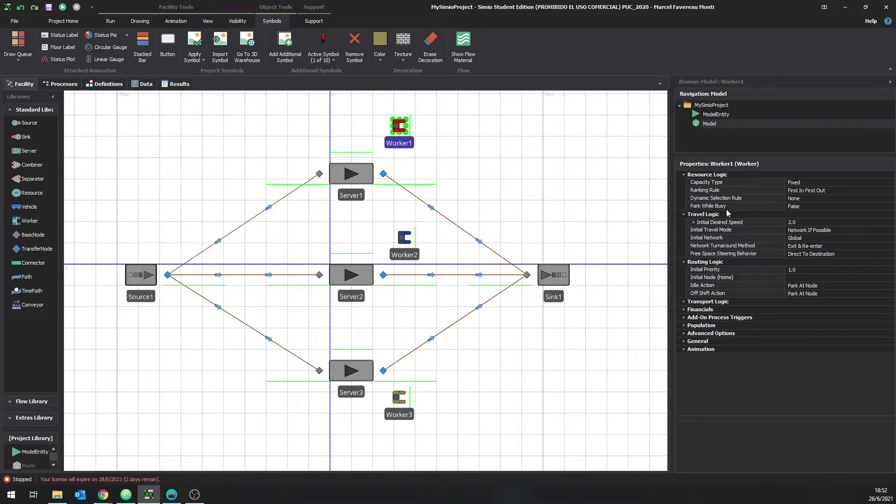
pyautogui.click(724, 183)
pyautogui.click(891, 183)
pyautogui.click(819, 203)
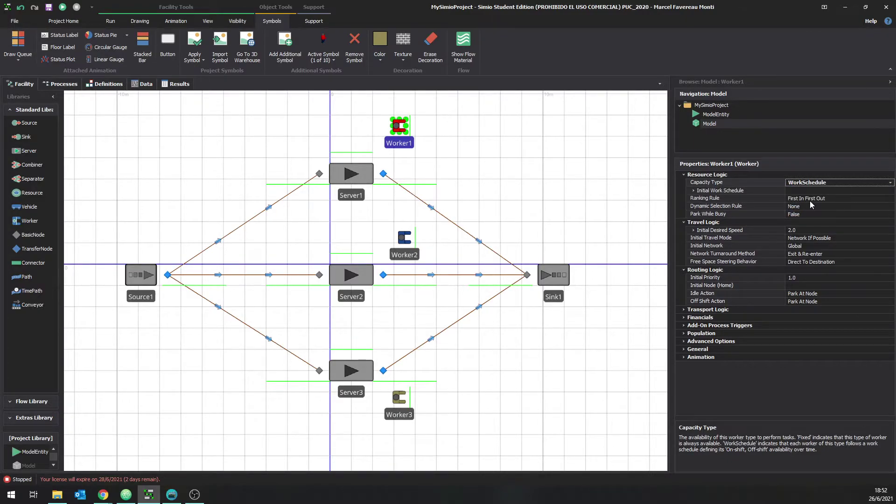
pyautogui.click(848, 191)
pyautogui.click(890, 190)
pyautogui.click(810, 216)
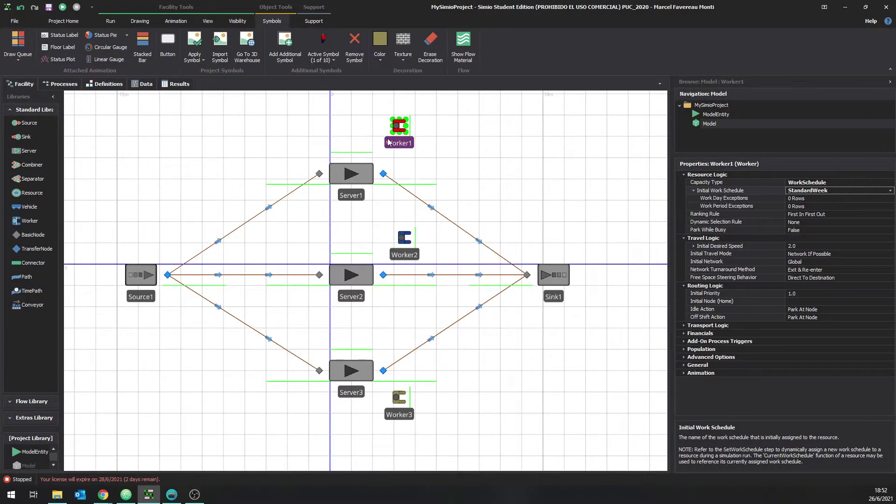
pyautogui.click(347, 186)
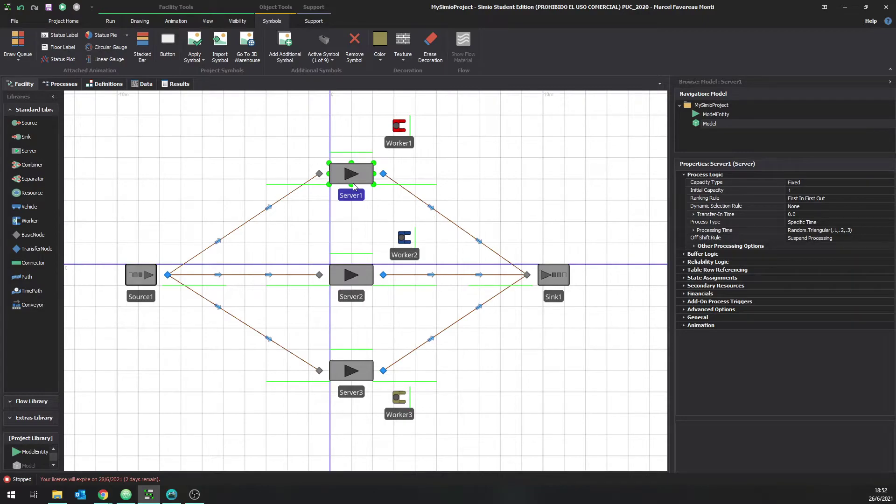
pyautogui.click(402, 143)
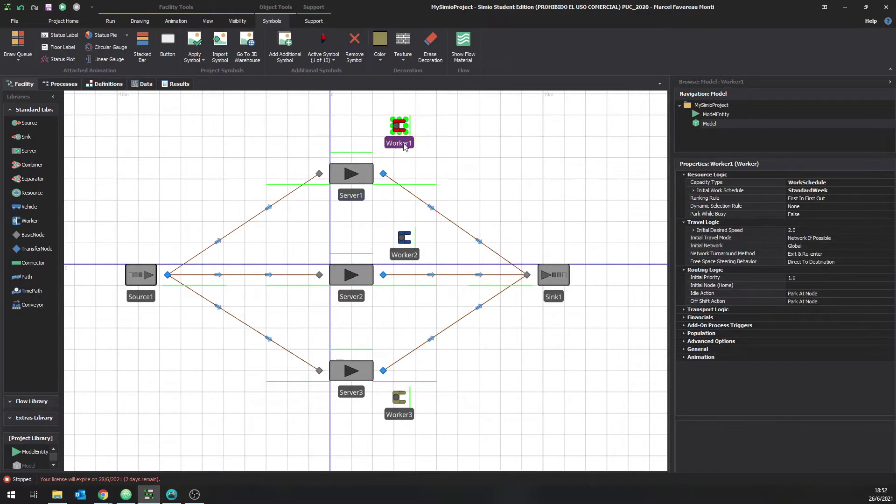